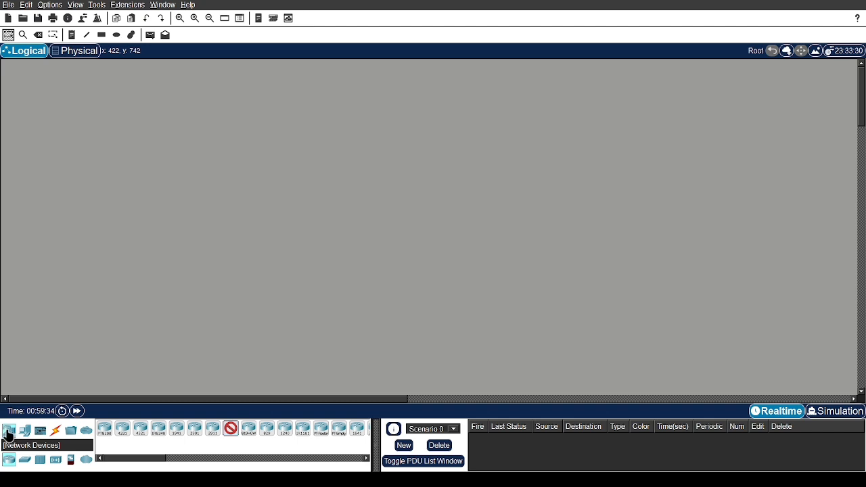
Place a 2960 switch in the logical workspace and add four PCs in a row below it.
click(24, 460)
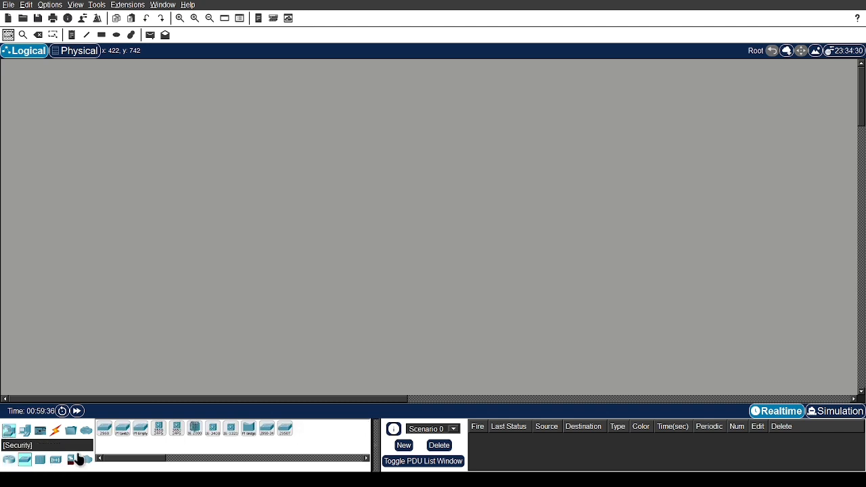
drag(104, 435, 347, 227)
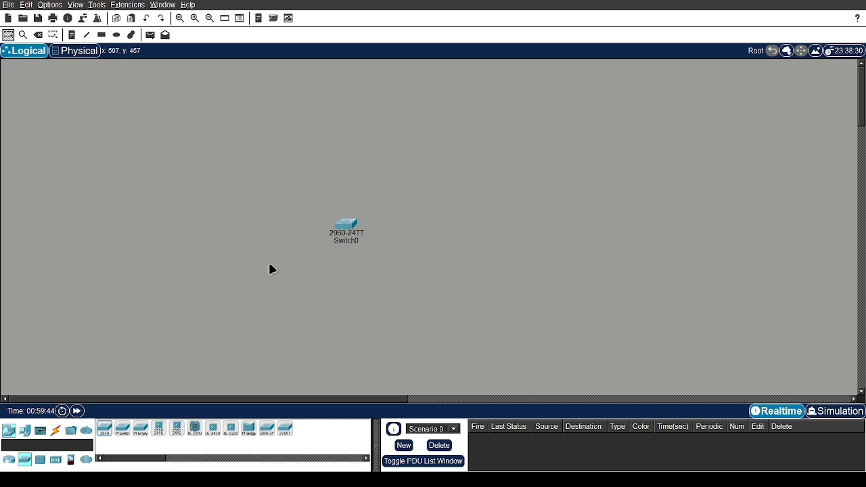
click(24, 431)
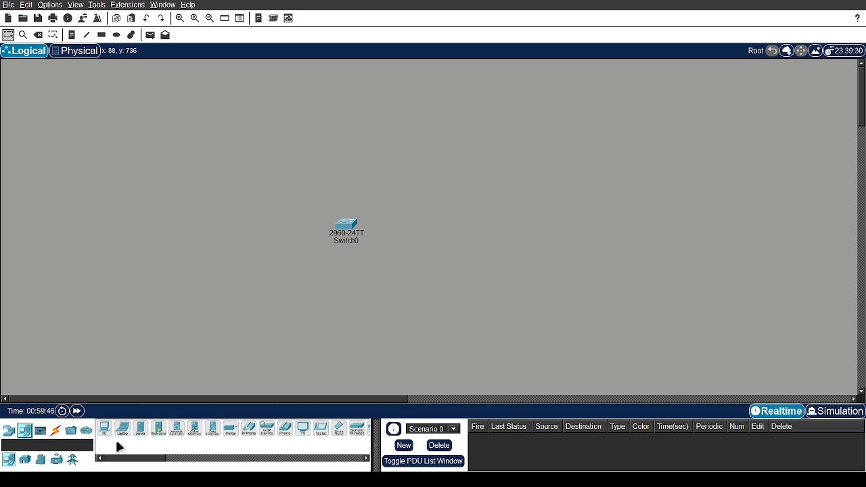
click(104, 429)
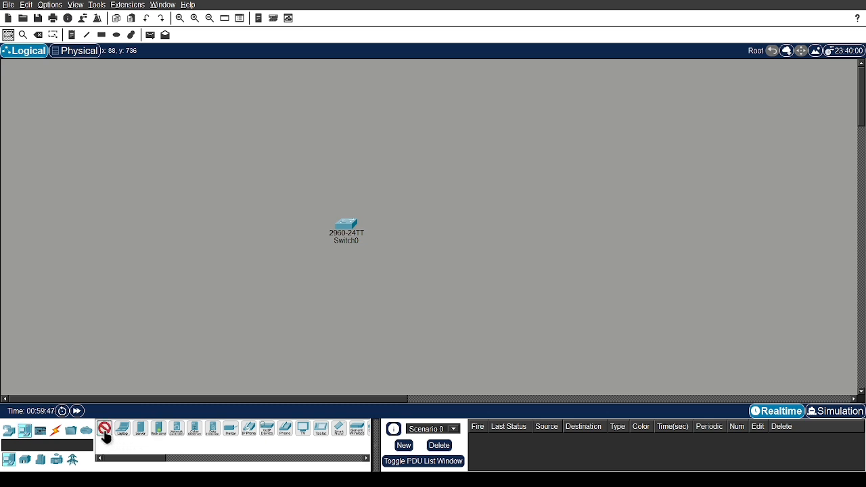
click(242, 276)
click(284, 277)
click(344, 277)
click(420, 267)
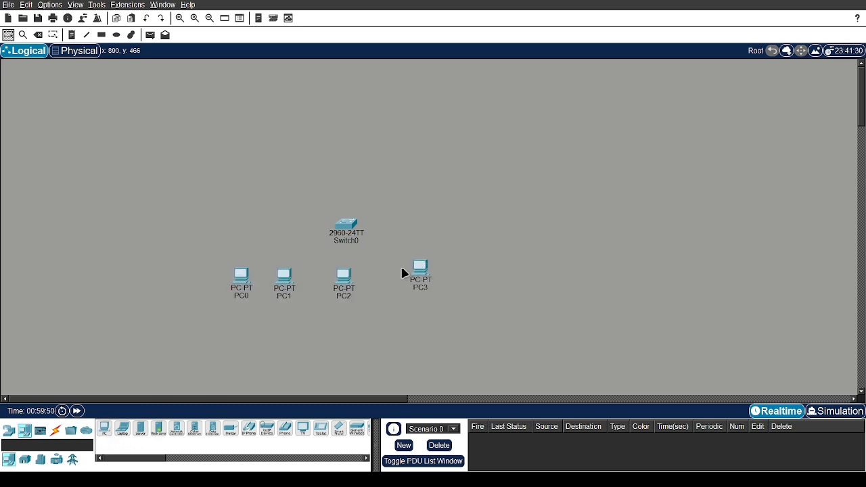
key(Escape)
Arrange the PCs around the switch, with PC0 and PC3 above it and PC1 and PC2 below it.
drag(420, 280, 427, 188)
drag(340, 279, 432, 277)
drag(242, 276, 281, 177)
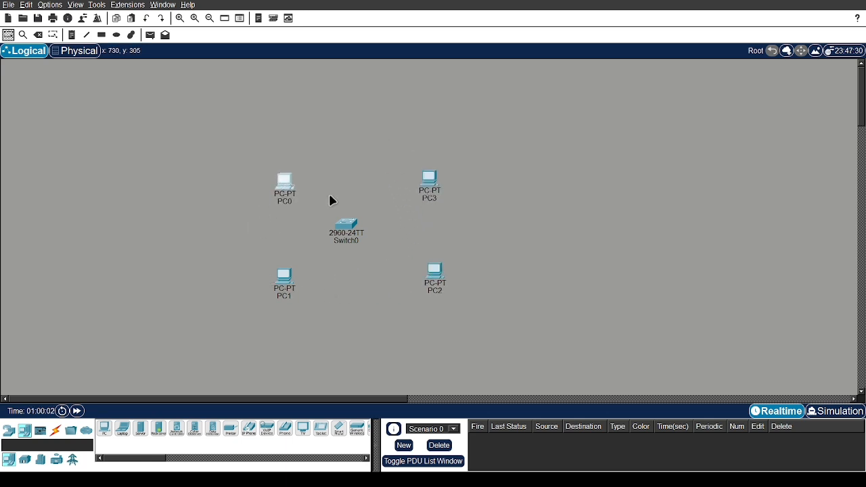
drag(350, 230, 364, 229)
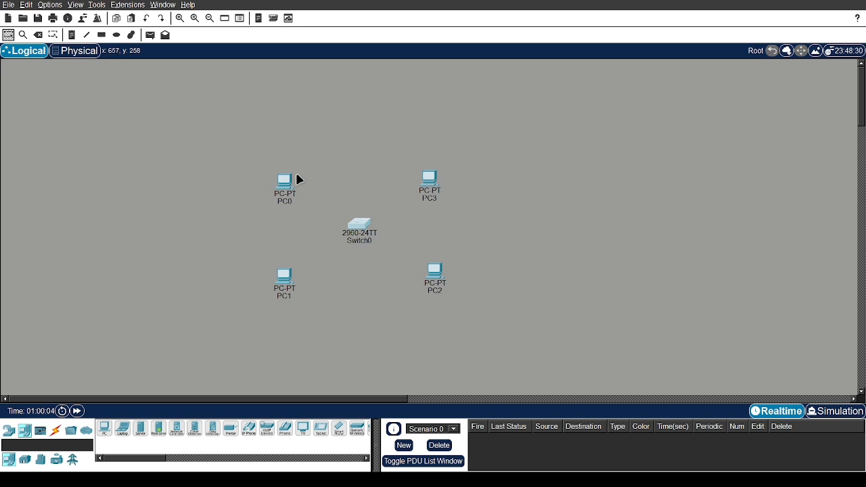
drag(283, 179, 341, 174)
drag(288, 278, 338, 293)
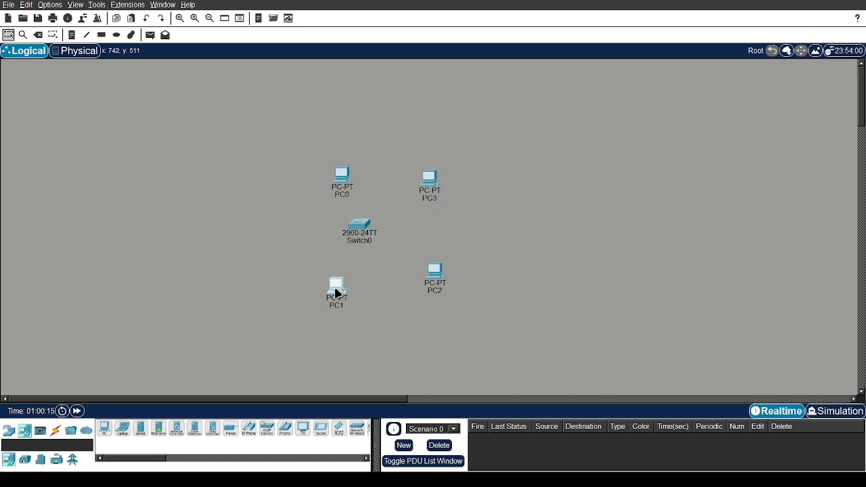
click(56, 430)
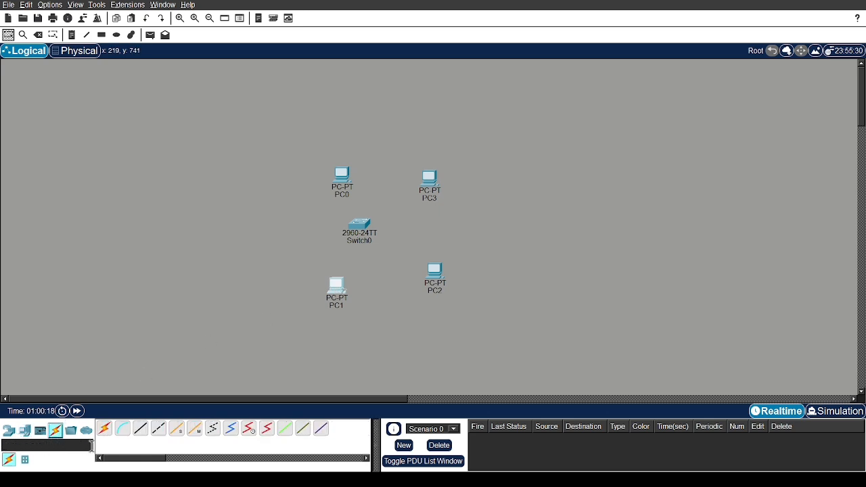
click(105, 430)
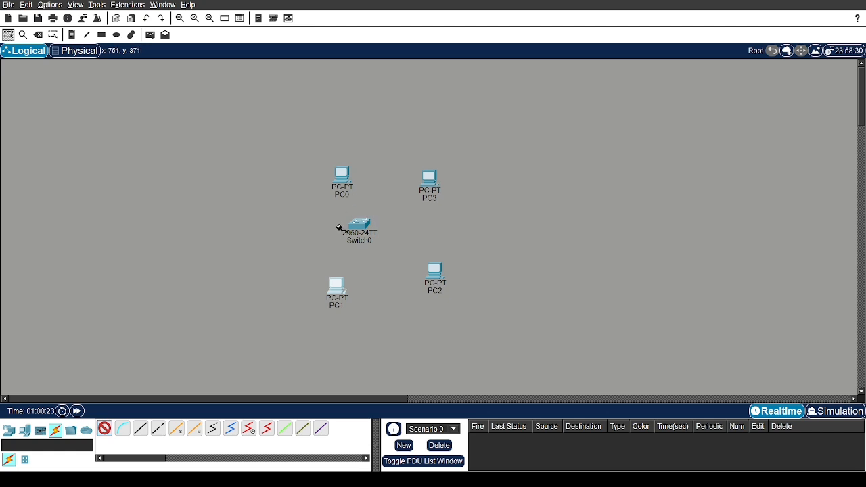
key(Escape)
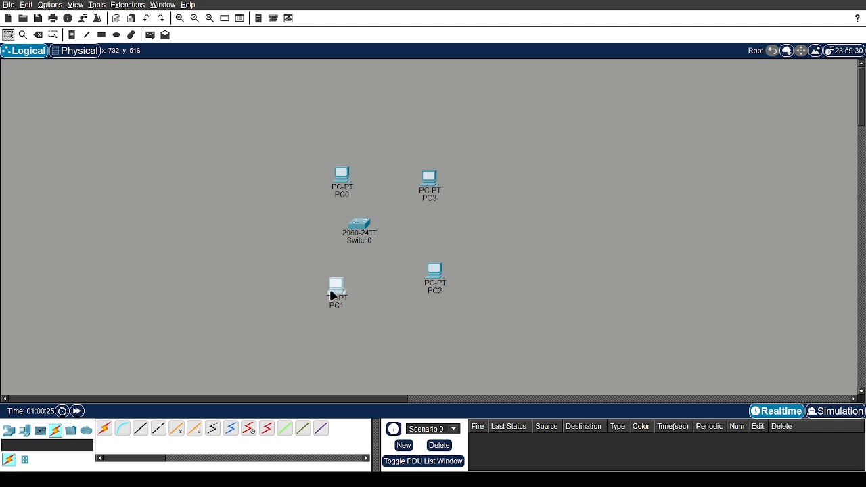
Reorder the PCs so PC1 sits beside PC0 above the switch, with PC2 under PC0 and PC3 under PC1.
drag(334, 293, 412, 209)
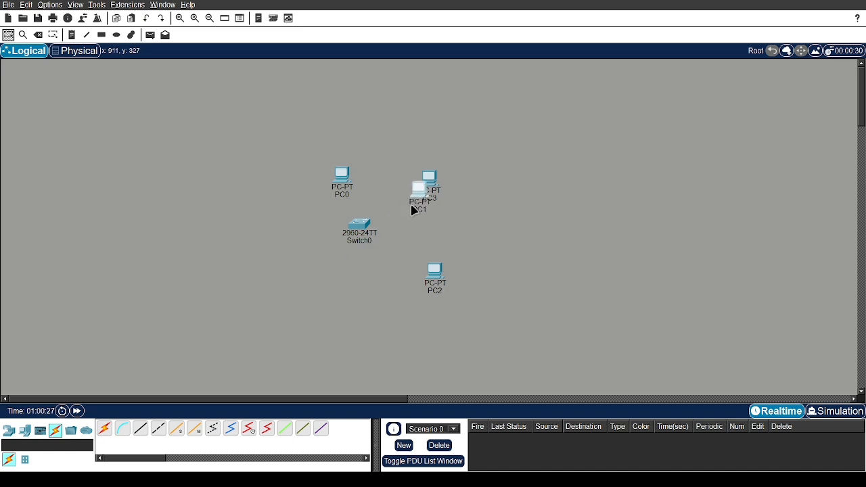
drag(434, 173, 355, 276)
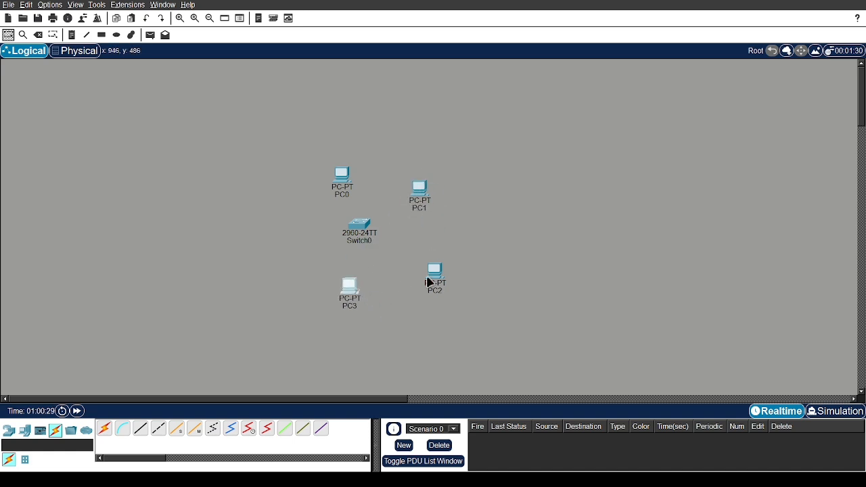
mouse_move(428, 281)
mouse_down()
mouse_move(333, 305)
mouse_move(426, 284)
mouse_up()
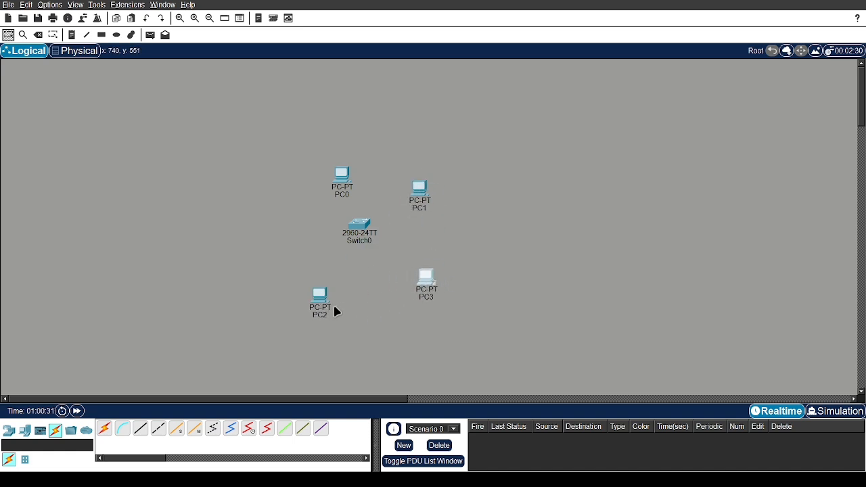
drag(335, 308, 333, 296)
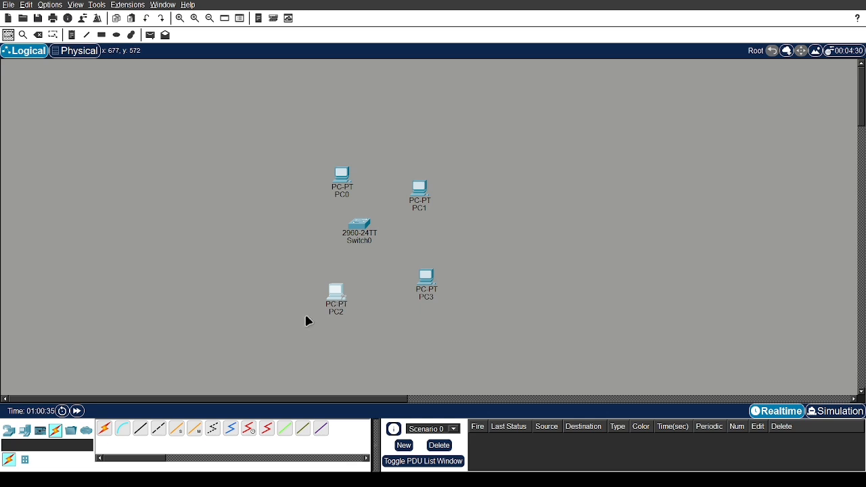
Connect Switch0 to PC0, PC1, PC3 and PC2 with automatically chosen connection cables.
click(105, 428)
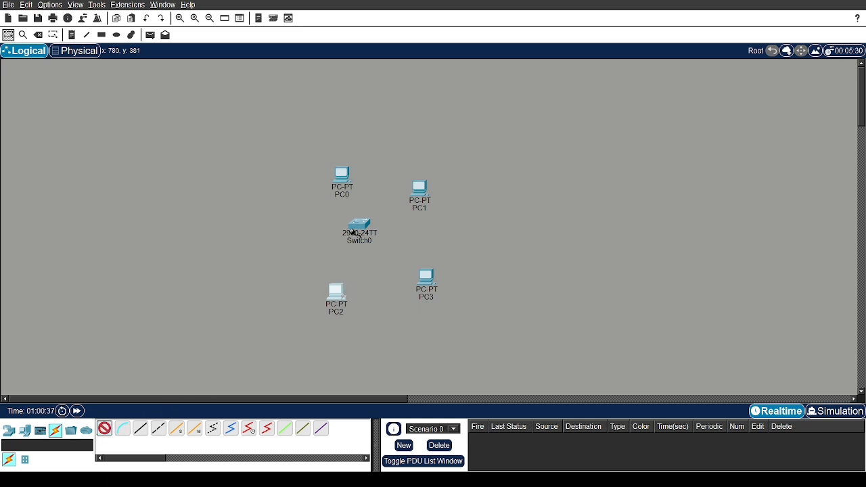
click(359, 226)
click(342, 175)
click(362, 221)
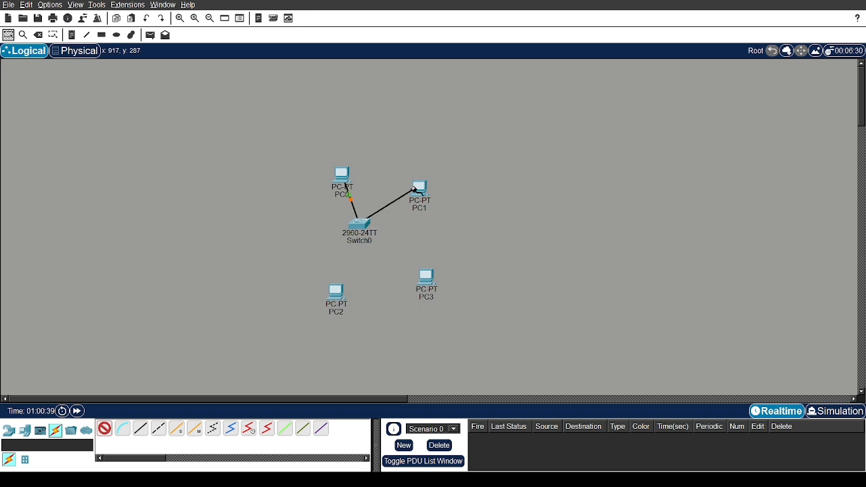
click(418, 188)
click(360, 226)
click(425, 278)
click(354, 224)
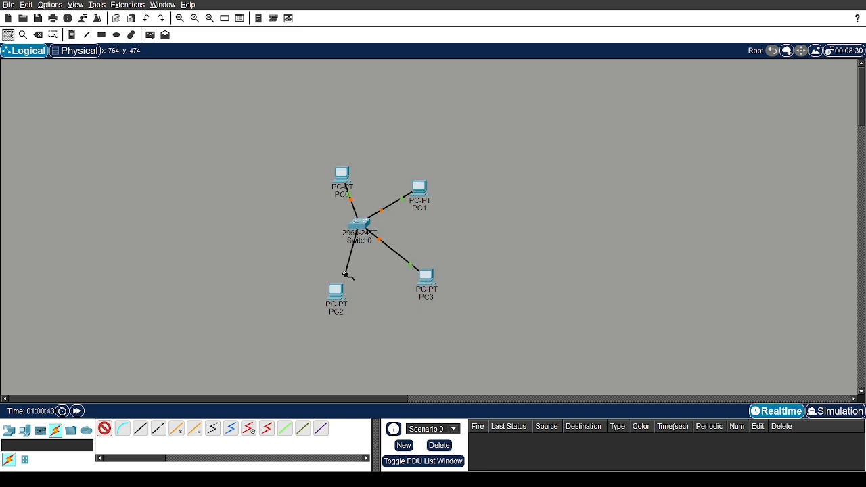
click(337, 292)
Fast-forward the simulation time to bring up the links between the switch and the PCs.
scroll(385, 242, up, 2)
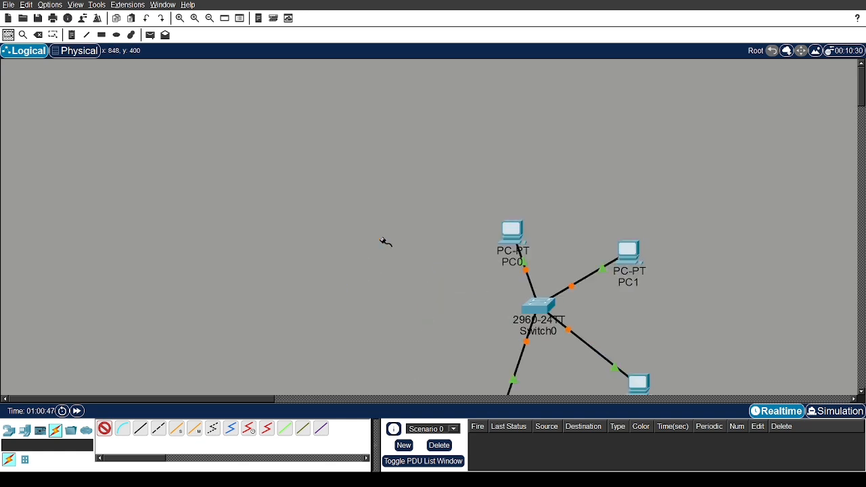
scroll(408, 266, down, 1)
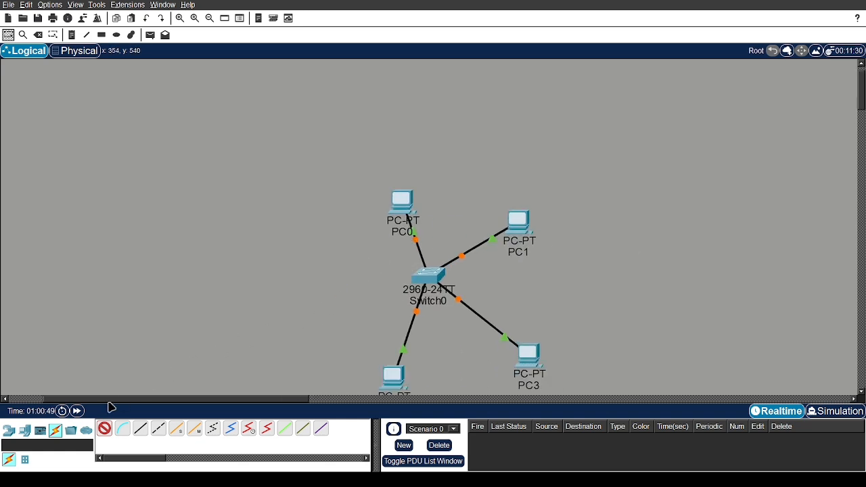
click(78, 411)
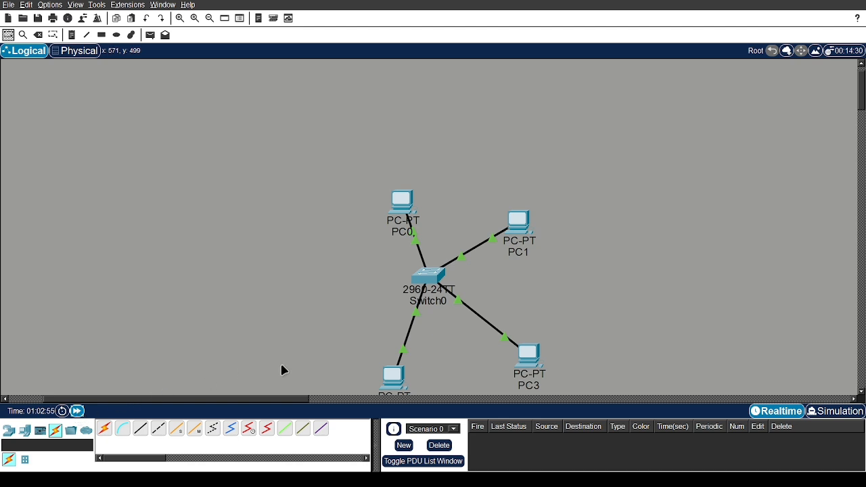
scroll(426, 368, down, 4)
scroll(427, 368, up, 3)
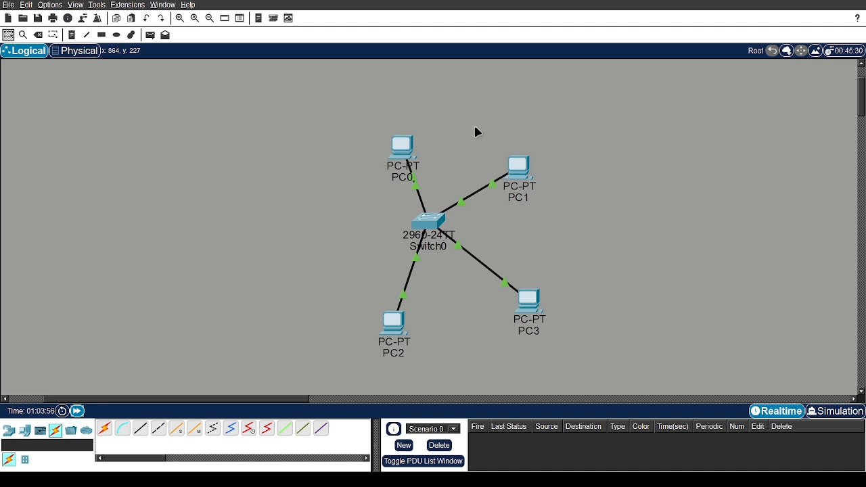
Set static IPv4 addresses of 192.168.1.1 on PC0 and 192.168.1.2 on PC1, with subnet mask 255.255.255.0.
click(409, 150)
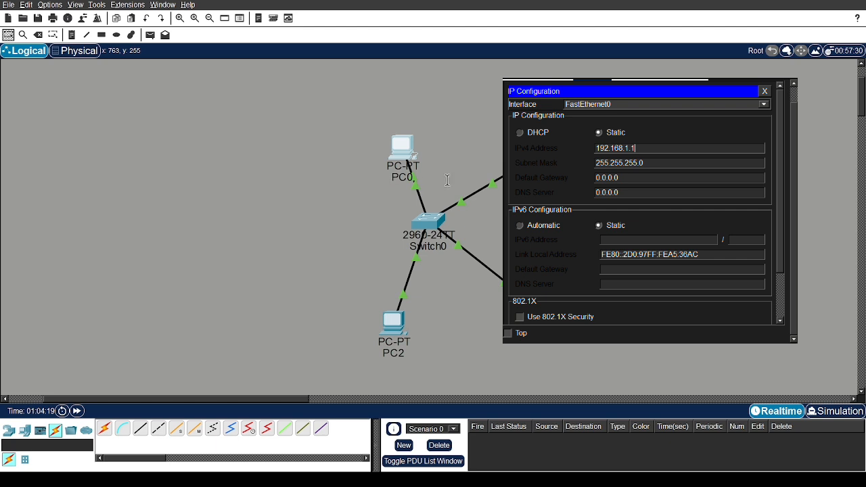
click(395, 178)
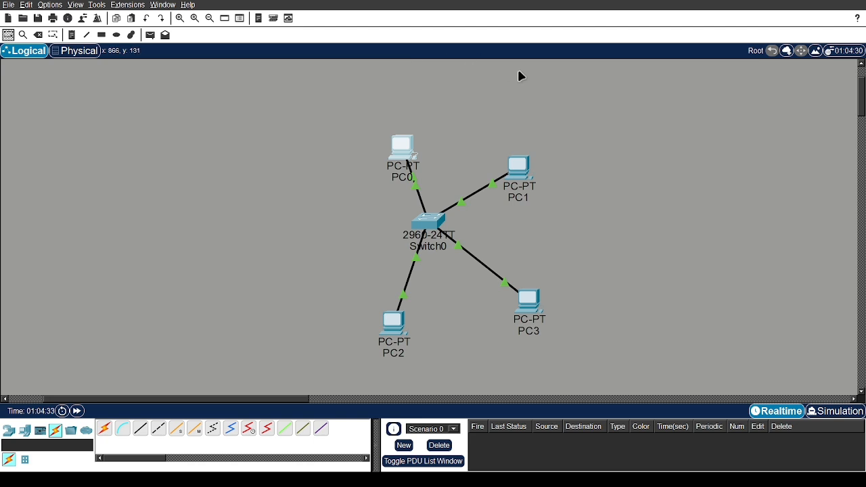
click(522, 166)
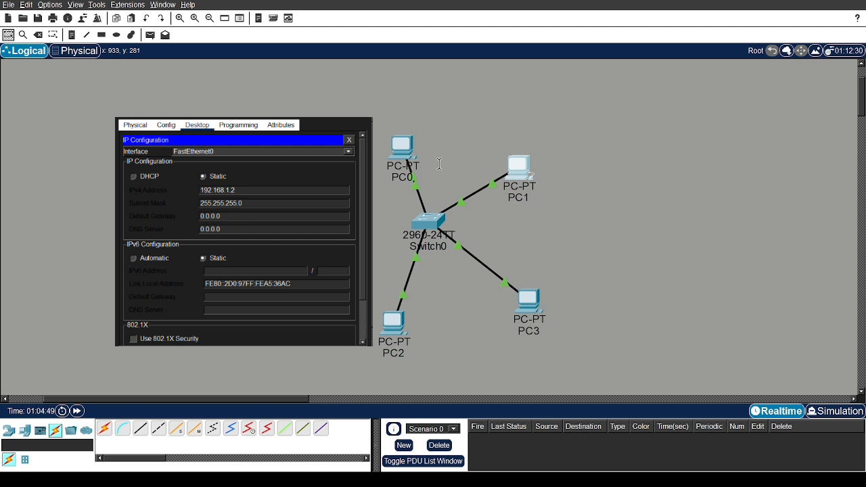
click(567, 70)
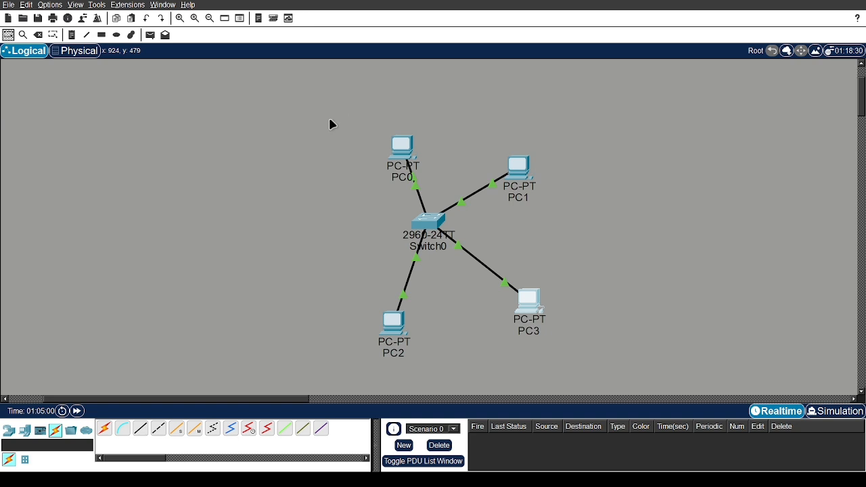
Set PC3's static IPv4 address to 192.168.1.4 with mask 255.255.255.0, and swap the positions of PC2 and PC3.
click(406, 167)
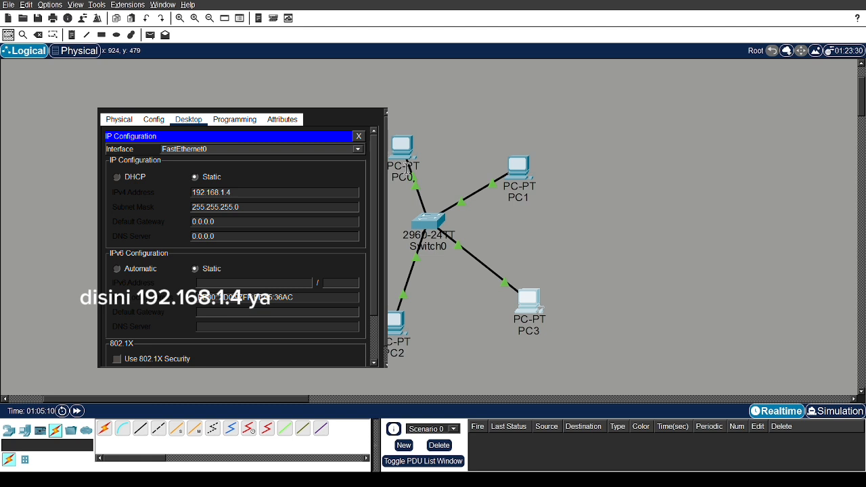
click(395, 327)
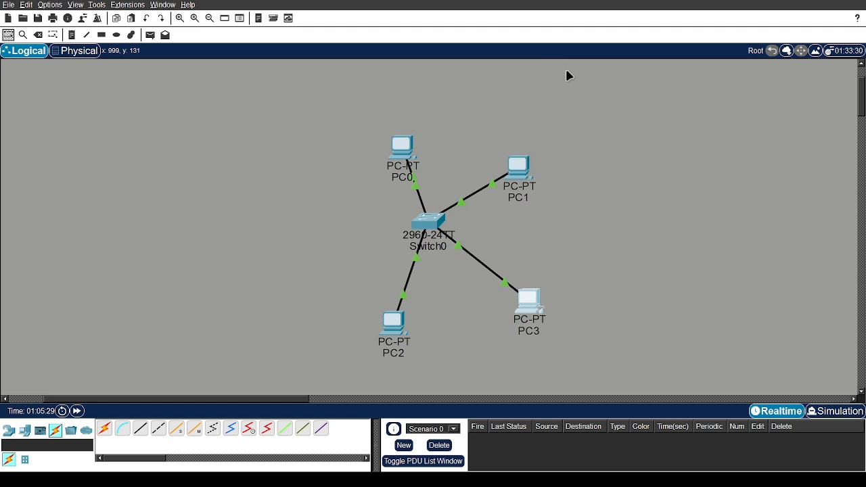
drag(527, 304, 522, 287)
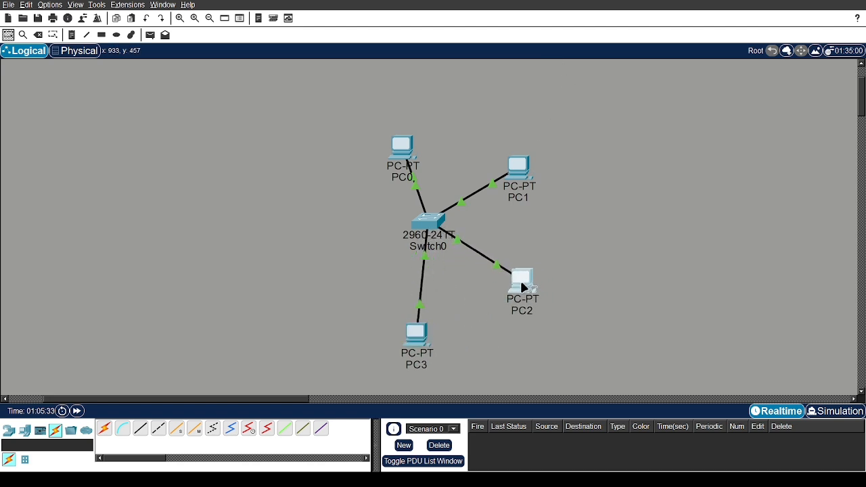
Set PC2's static IPv4 address to 192.168.1.3 with subnet mask 255.255.255.0 and close its configuration.
click(419, 174)
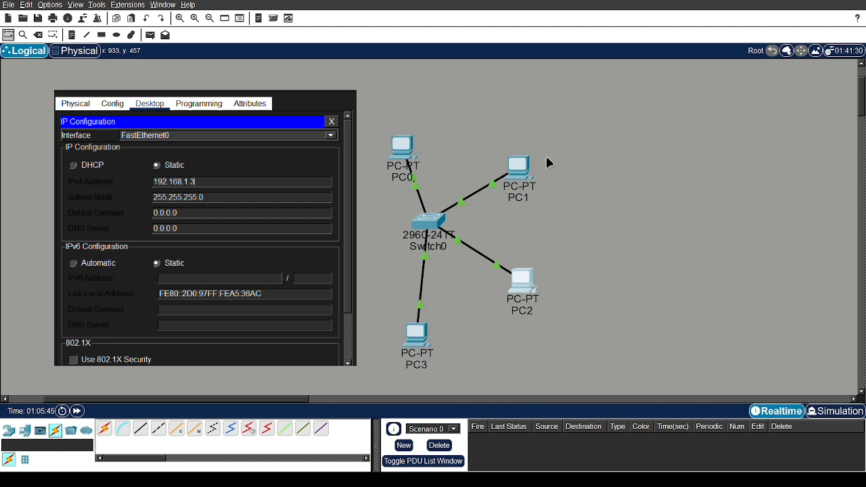
click(546, 133)
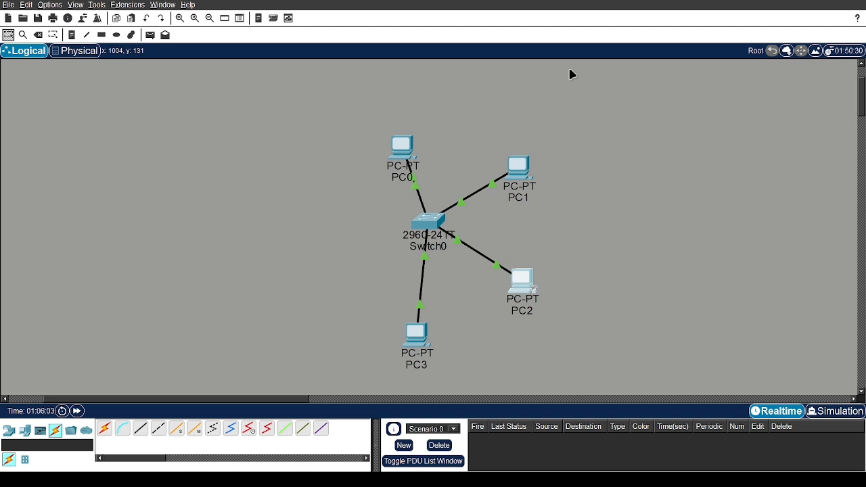
Test connectivity from the command prompt by pinging 192.168.1.2 from PC0 and 192.168.1.3 from another PC.
scroll(452, 165, down, 1)
scroll(454, 166, up, 1)
scroll(454, 164, down, 1)
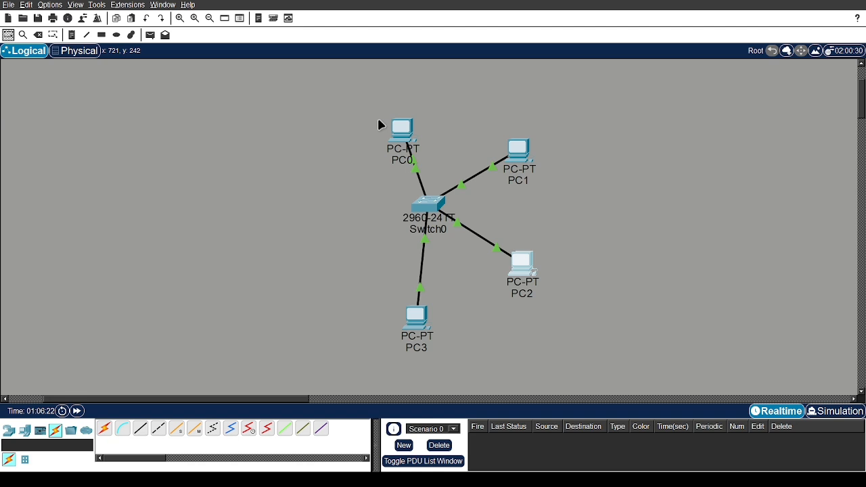
click(422, 134)
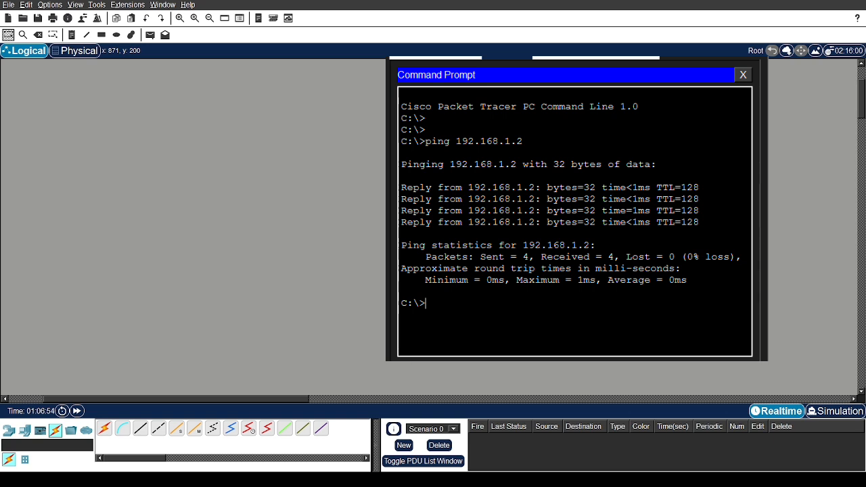
click(381, 253)
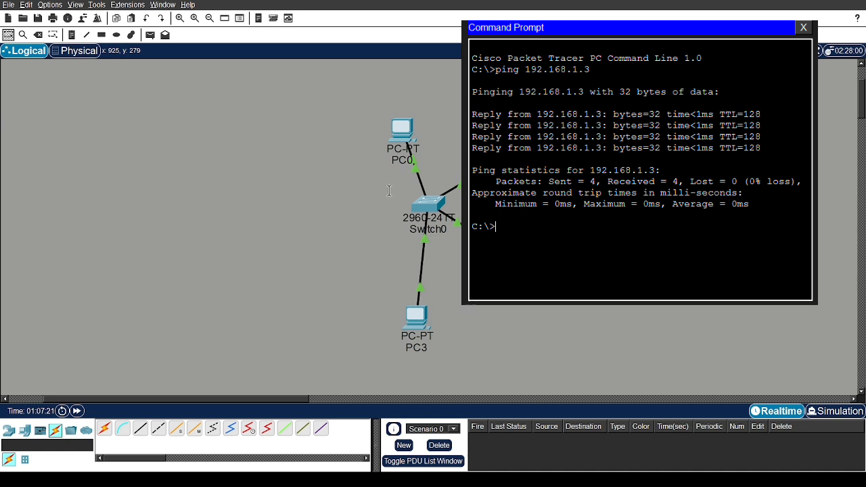
click(803, 28)
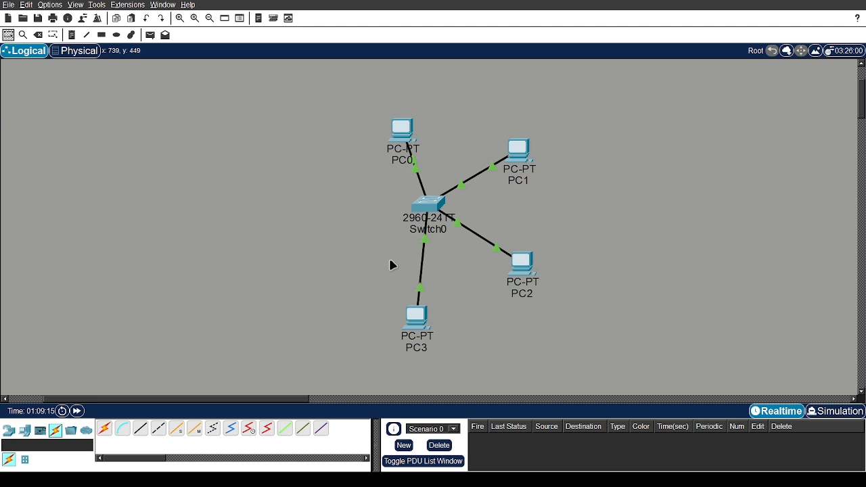
Move PC3 slightly closer to the switch.
drag(414, 325, 407, 303)
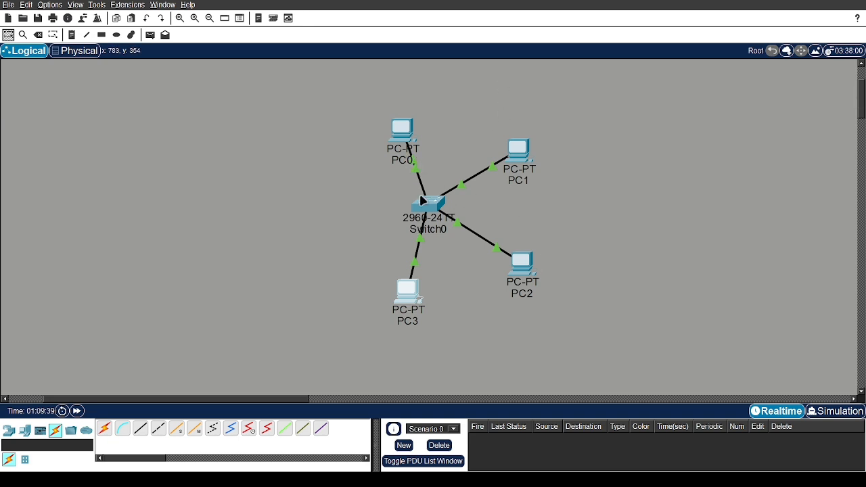
scroll(421, 201, down, 1)
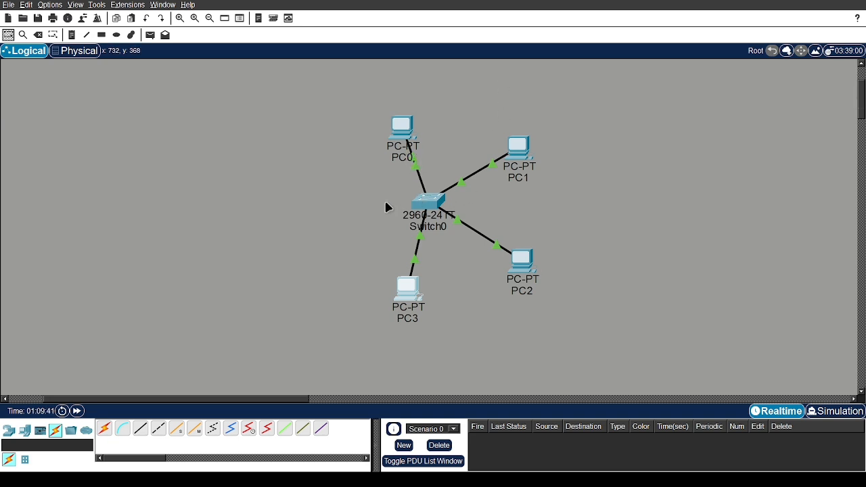